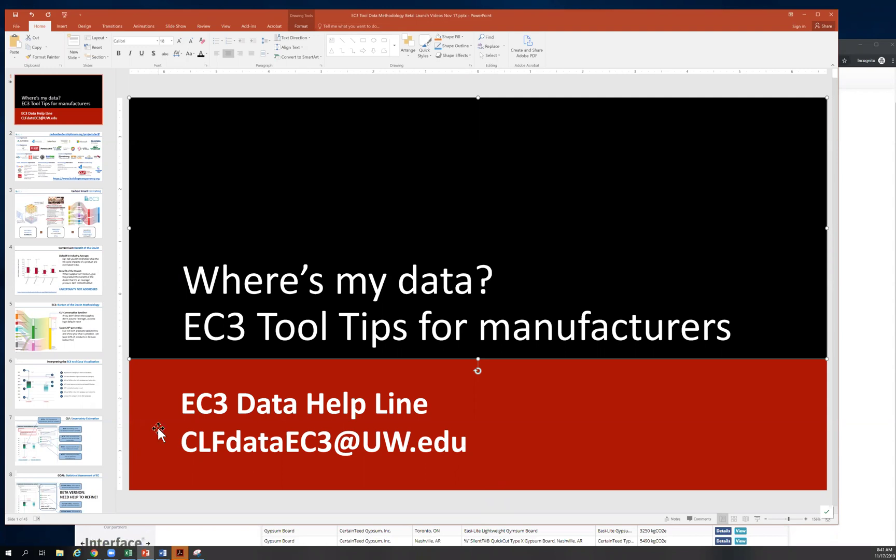
# Show slide 2, the sponsors and partners slide of the EC3 deck
pyautogui.click(52, 160)
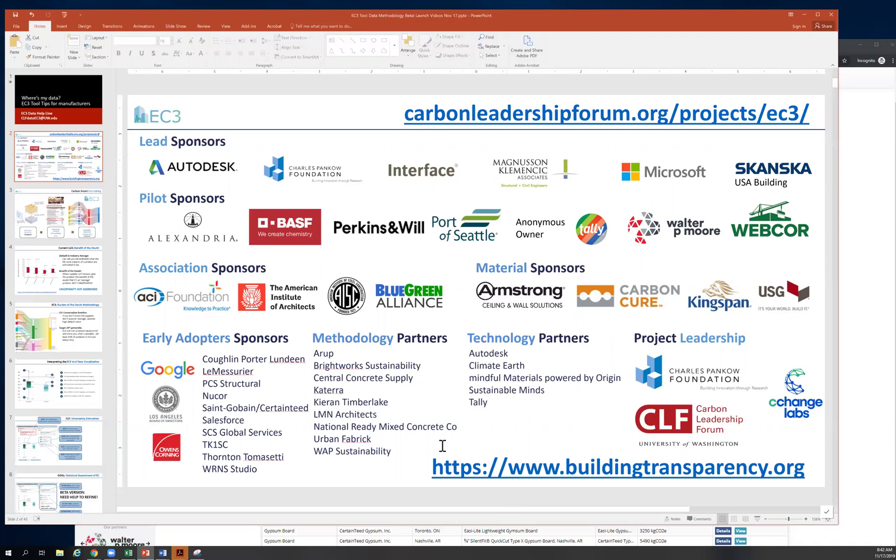
# Step through Carbon Smart Estimating and Benefit of the Doubt to slide 5, Burden of the Doubt Methodology
pyautogui.click(66, 214)
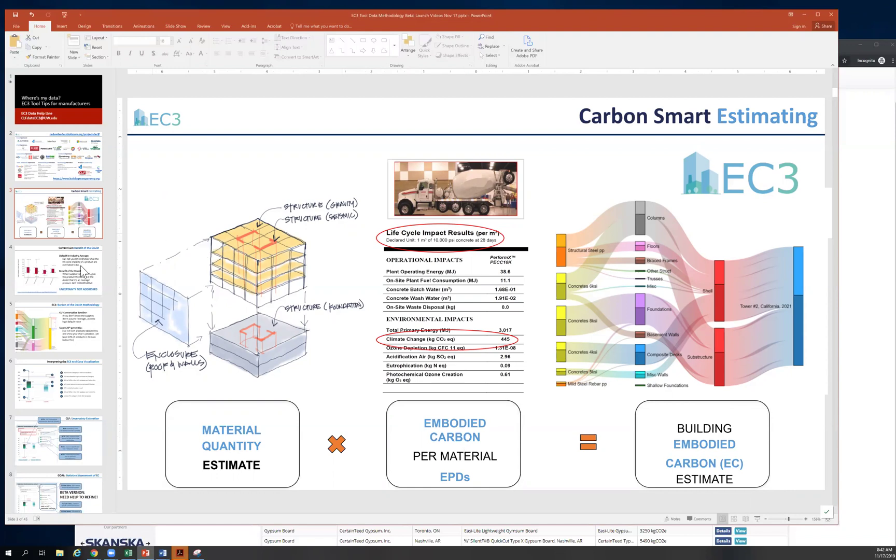
pyautogui.click(79, 280)
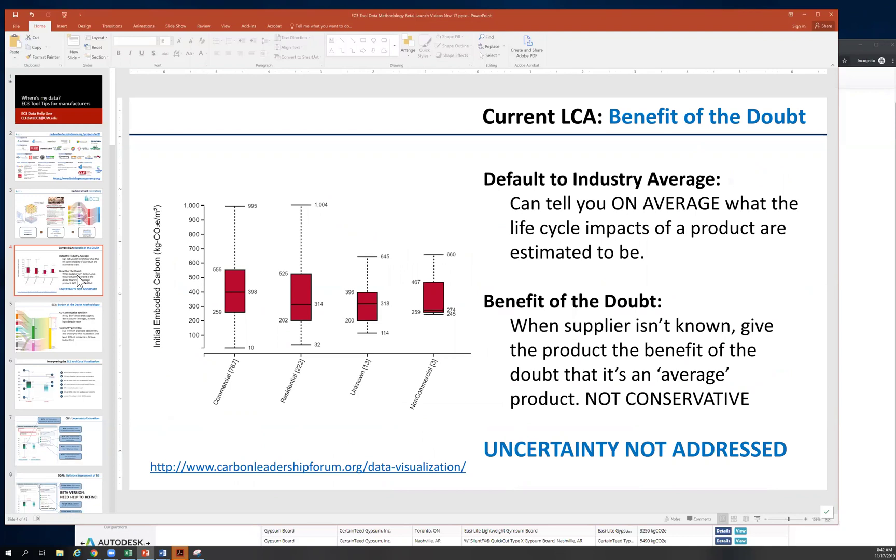
pyautogui.click(68, 318)
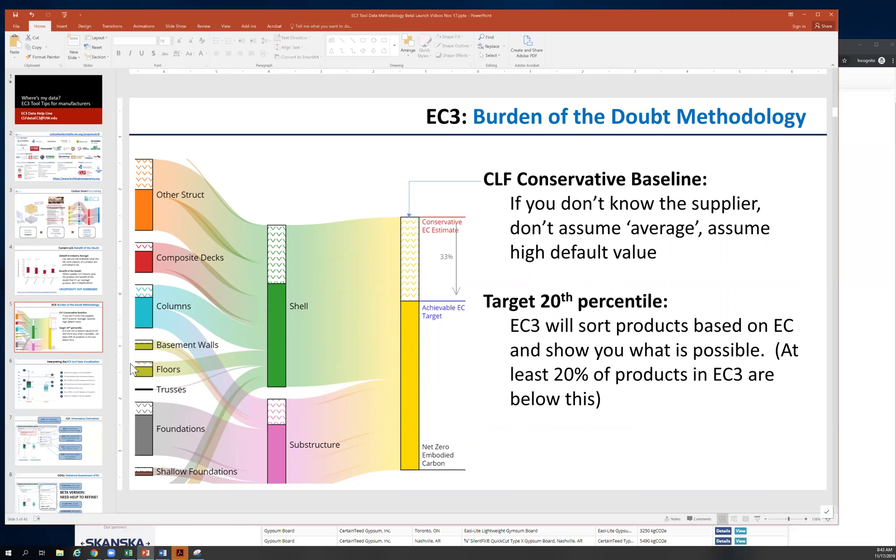
# Show slide 6 on interpreting the data visualization, then bring the browser forward
pyautogui.click(93, 376)
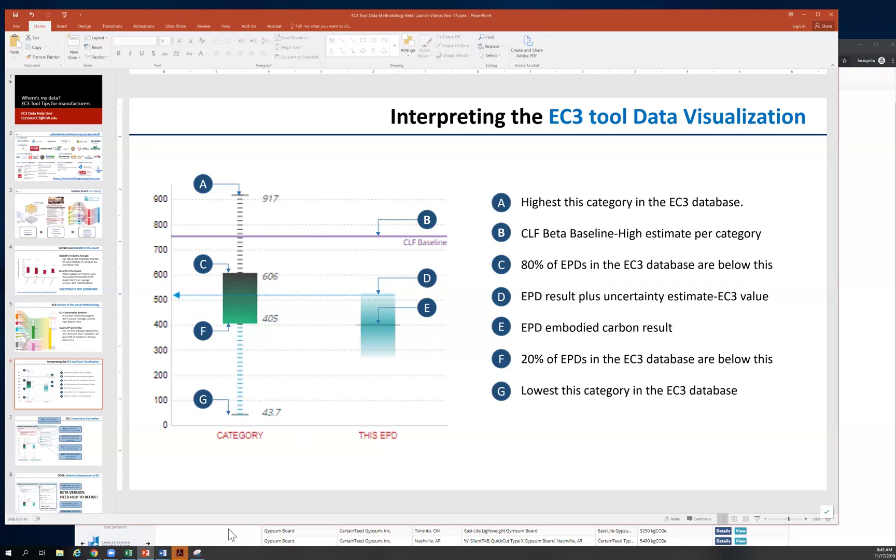
pyautogui.click(849, 48)
# Go from the Building Transparency home page's Sign In to the signed-in EC3 dashboard tab
pyautogui.click(124, 46)
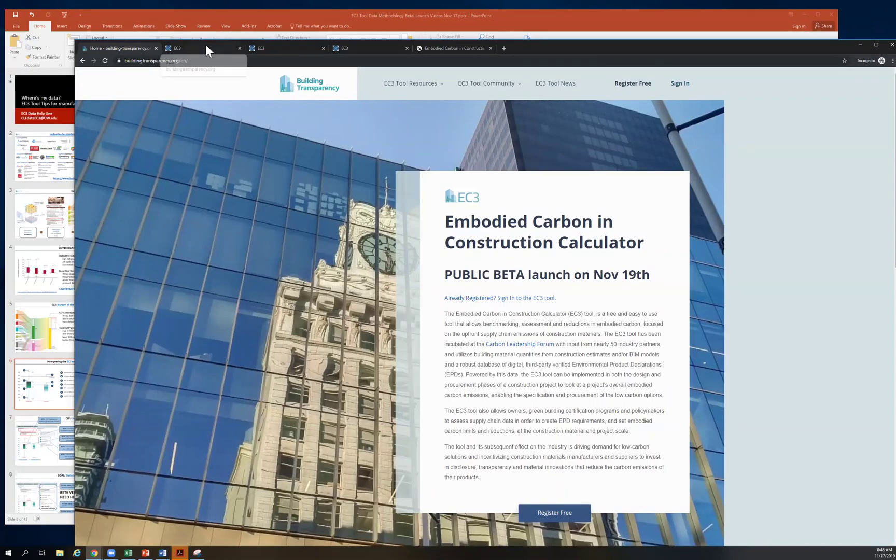
pyautogui.click(681, 88)
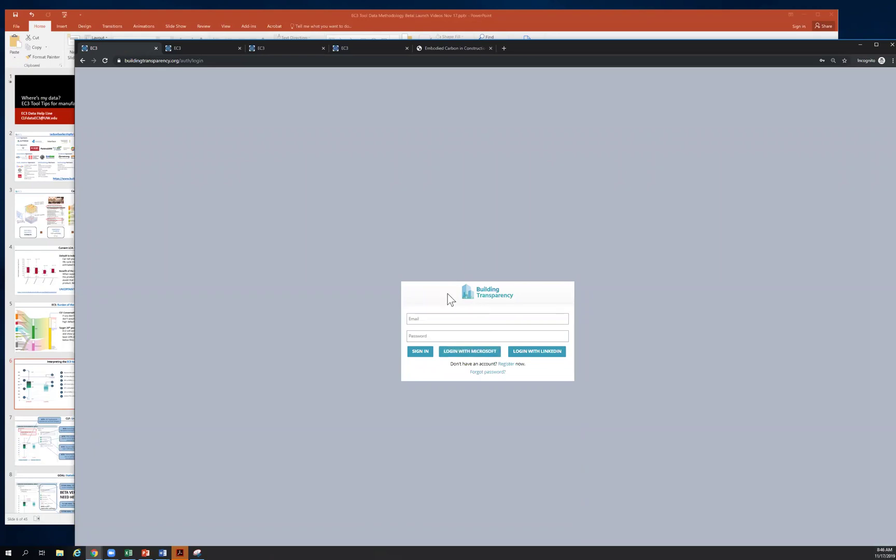
pyautogui.click(198, 50)
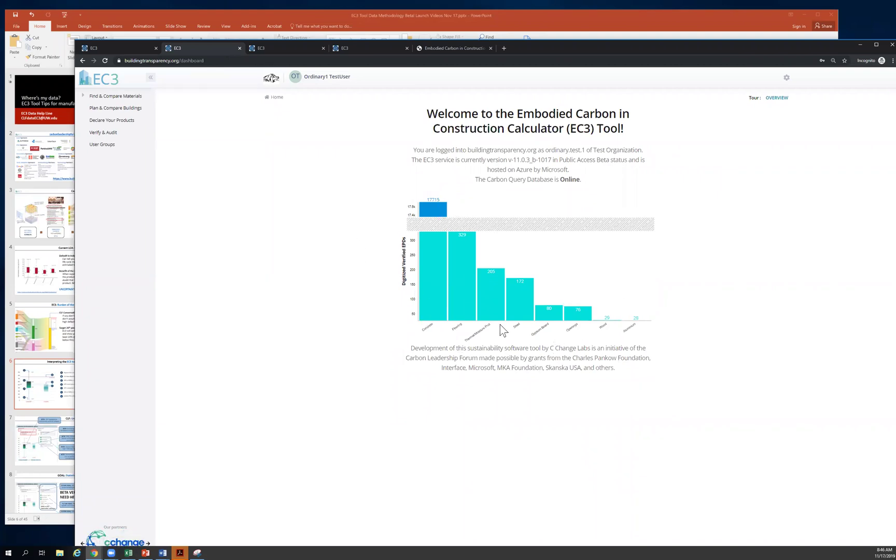
# Search the Gypsum Board category under Find & Compare Materials for USA EPDs
pyautogui.click(85, 98)
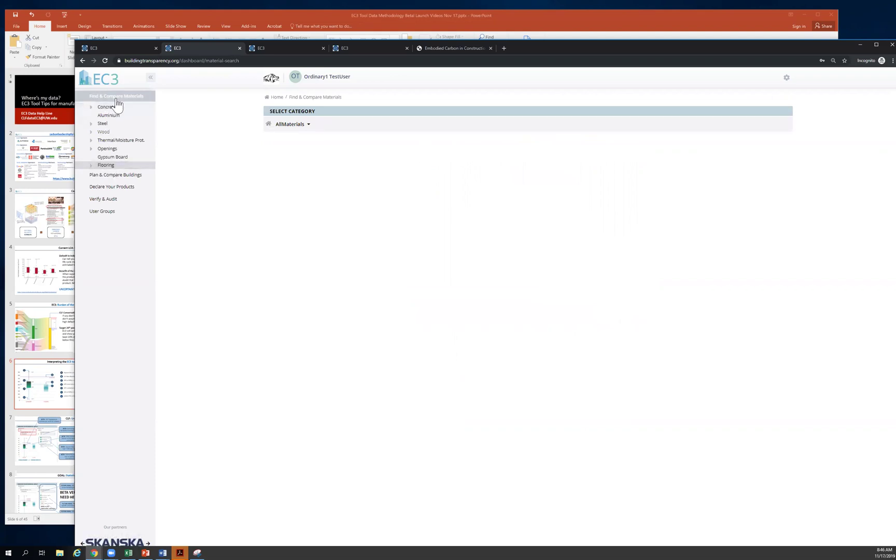
pyautogui.click(101, 157)
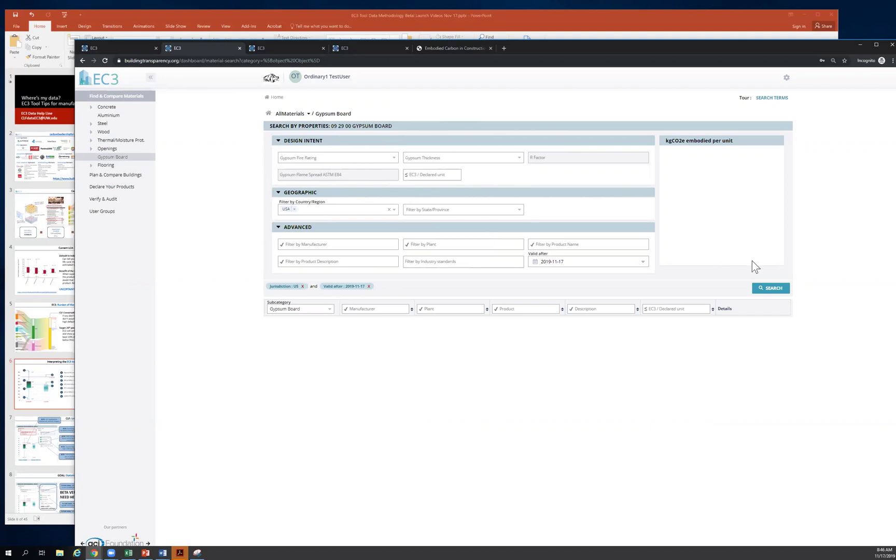
pyautogui.click(765, 288)
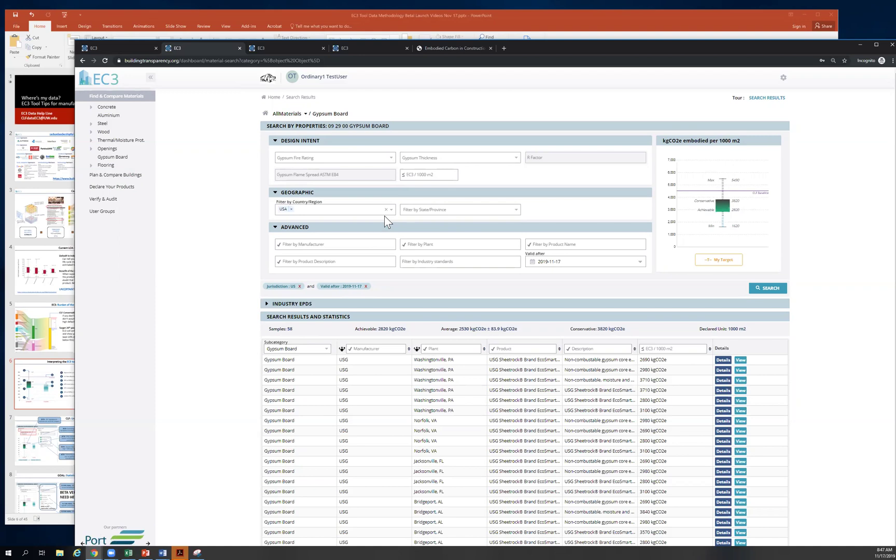
# Remove the USA country filter and rerun the gypsum board search
pyautogui.click(292, 209)
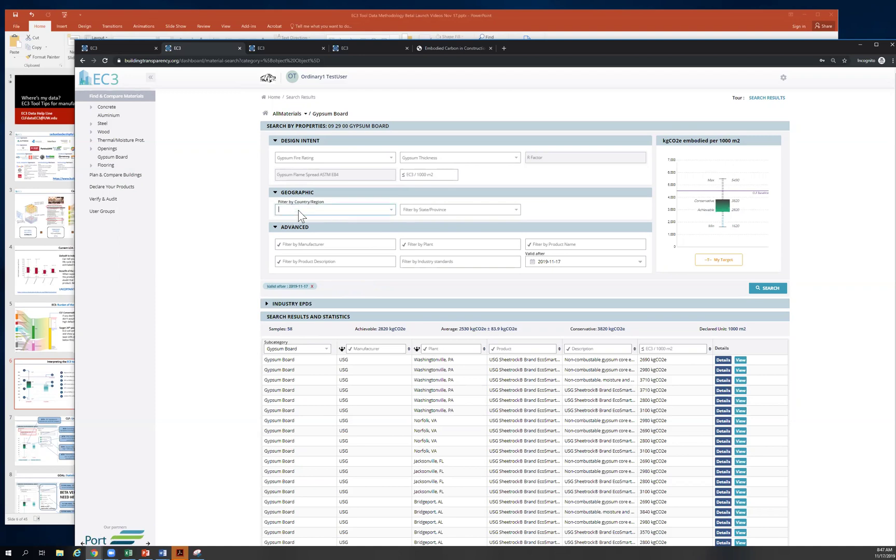
pyautogui.click(767, 289)
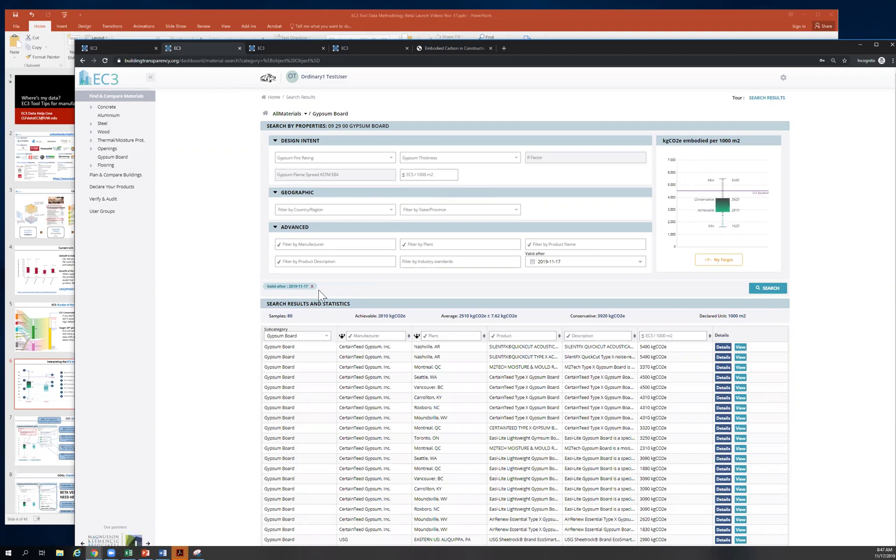
pyautogui.click(642, 261)
pyautogui.click(530, 275)
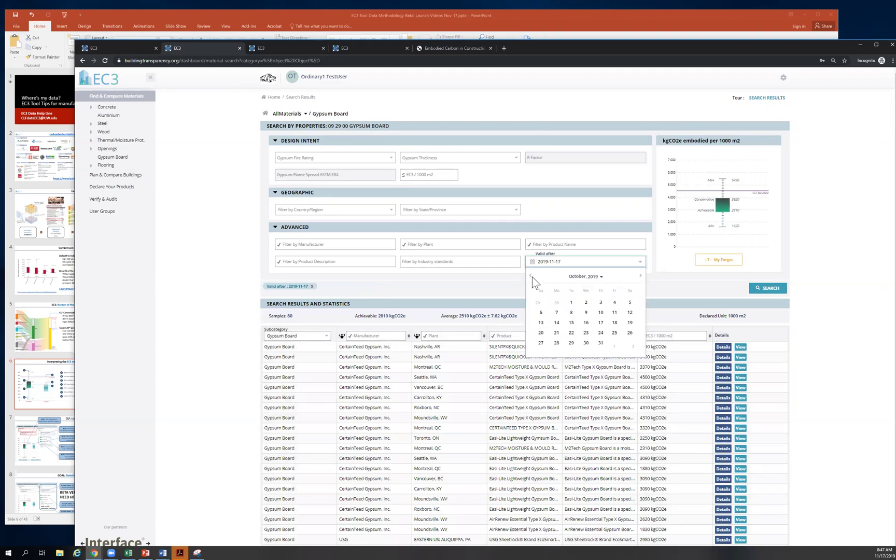
pyautogui.click(530, 275)
pyautogui.click(603, 276)
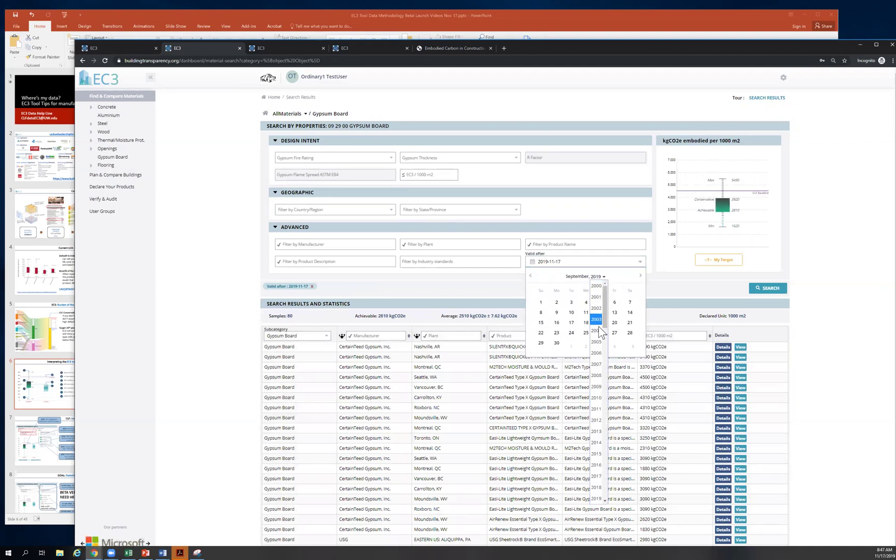
pyautogui.click(596, 453)
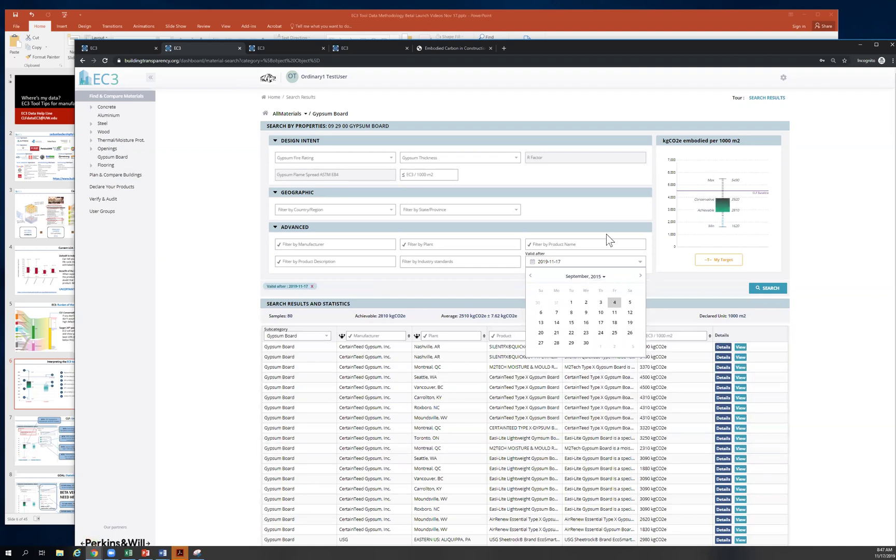
pyautogui.click(582, 214)
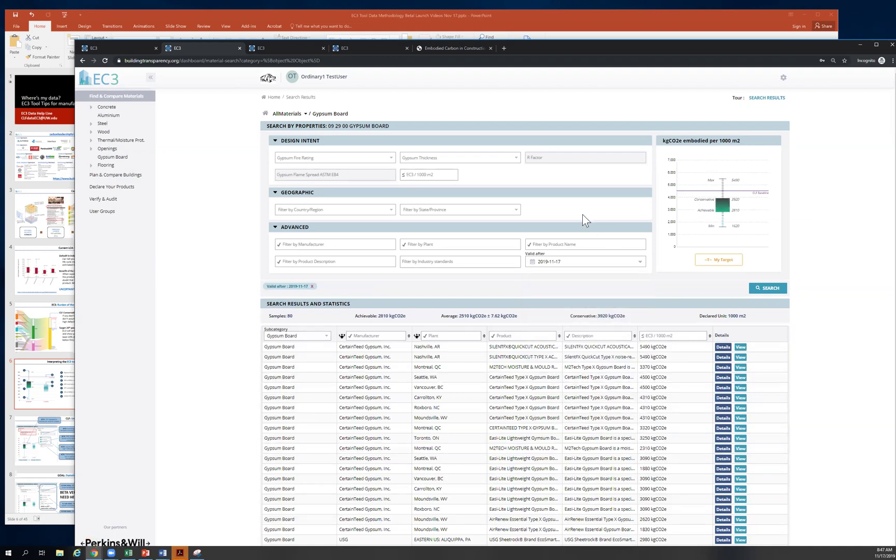
pyautogui.click(766, 289)
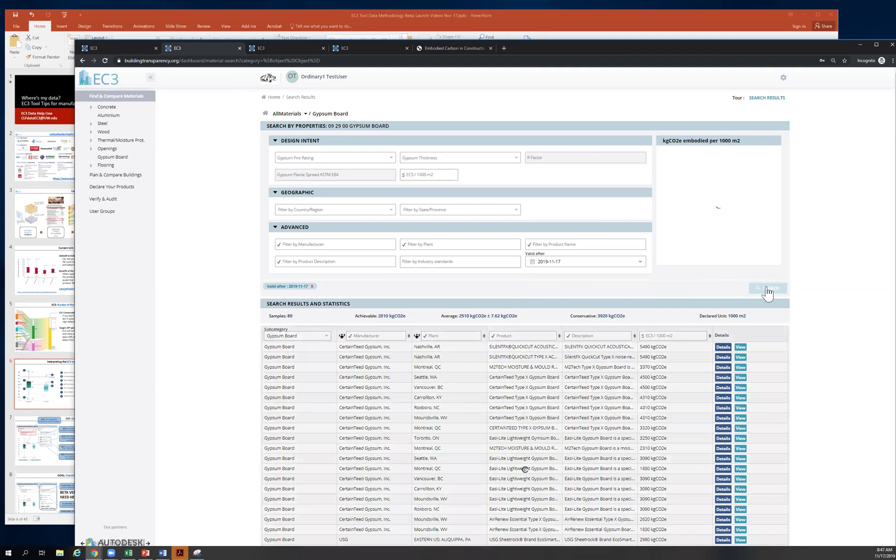
# Set Valid after to 2017-11-15 and search again, yielding 80 samples
pyautogui.click(601, 263)
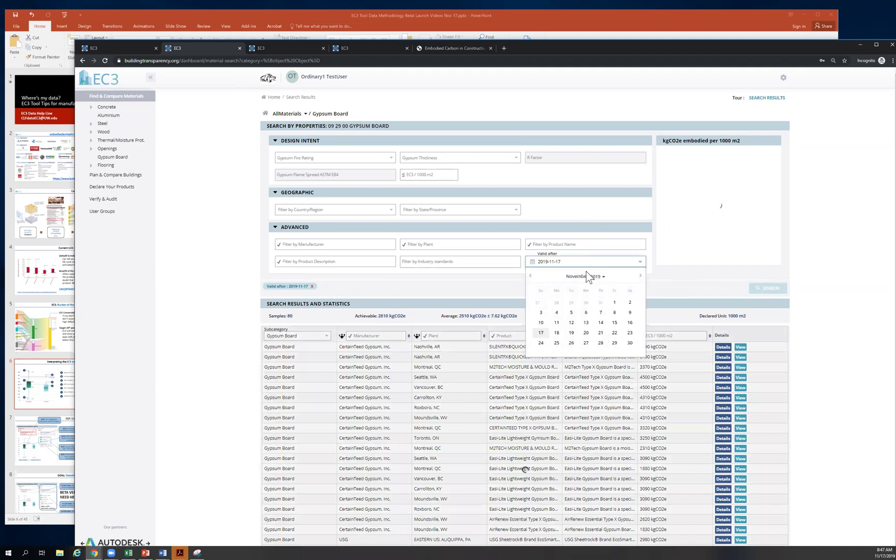
pyautogui.click(599, 278)
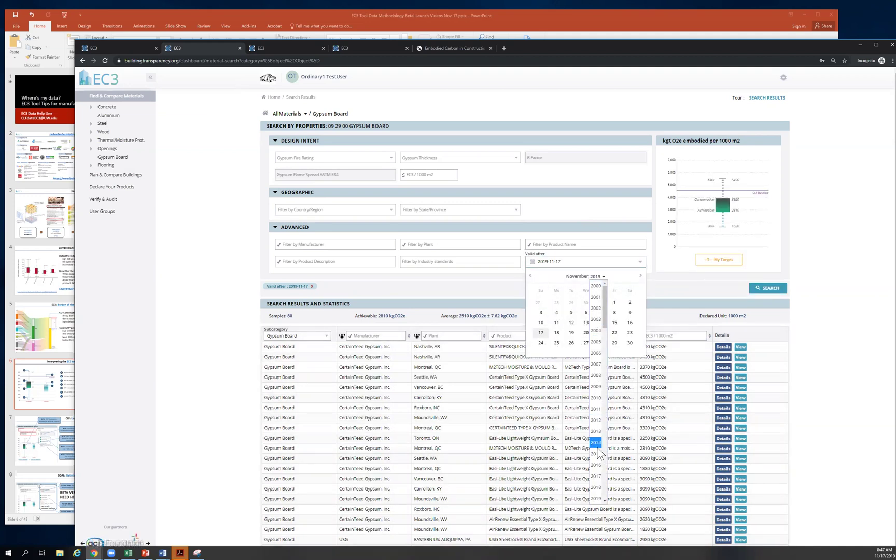
pyautogui.click(596, 476)
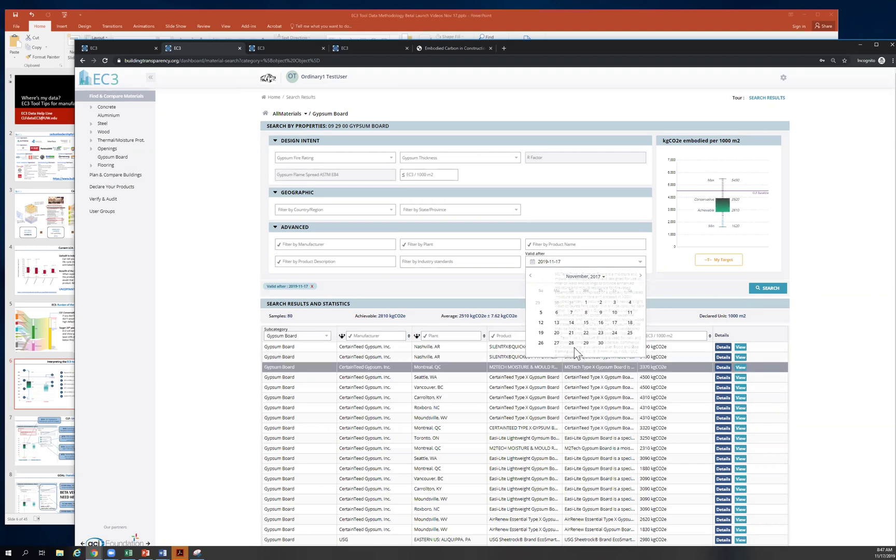
pyautogui.click(586, 322)
pyautogui.click(770, 289)
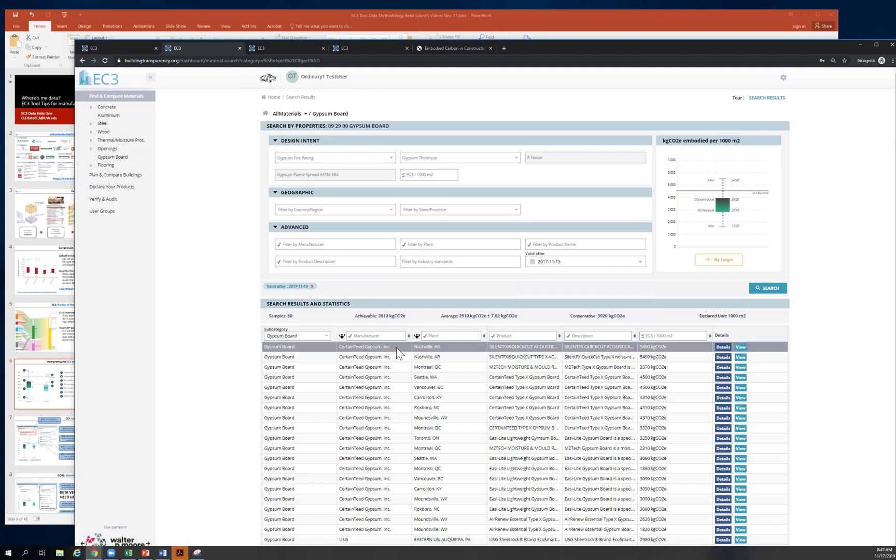
pyautogui.scroll(-1, 381, 344)
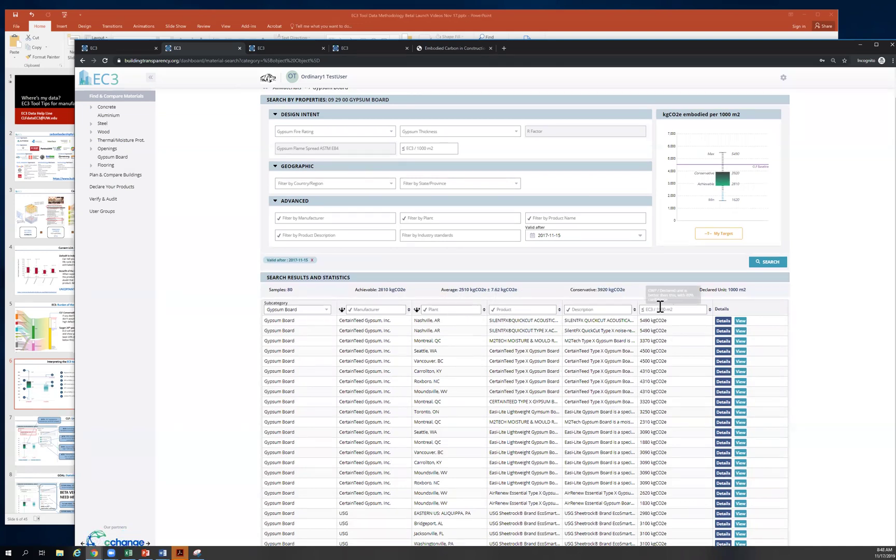
# Enter 'CertainTeed' as the Manufacturer filter and refresh the results
pyautogui.click(365, 311)
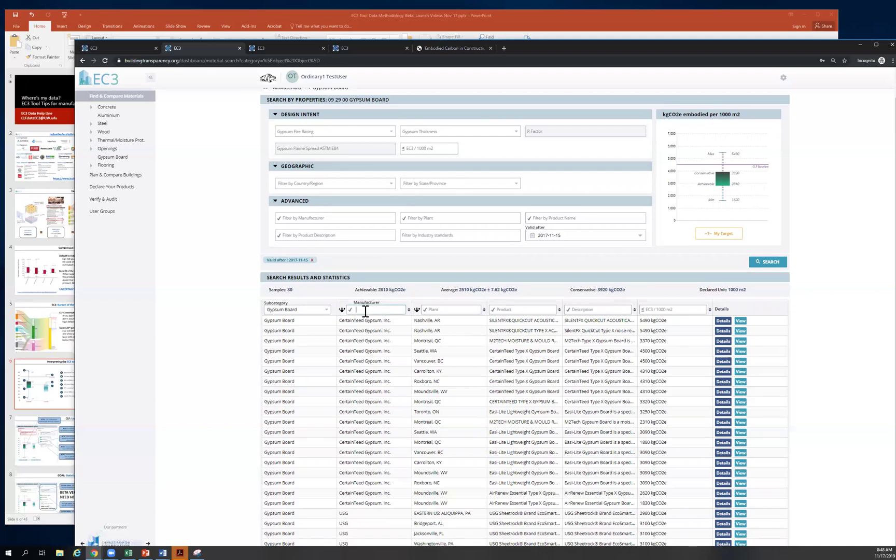
pyautogui.write('Cera')
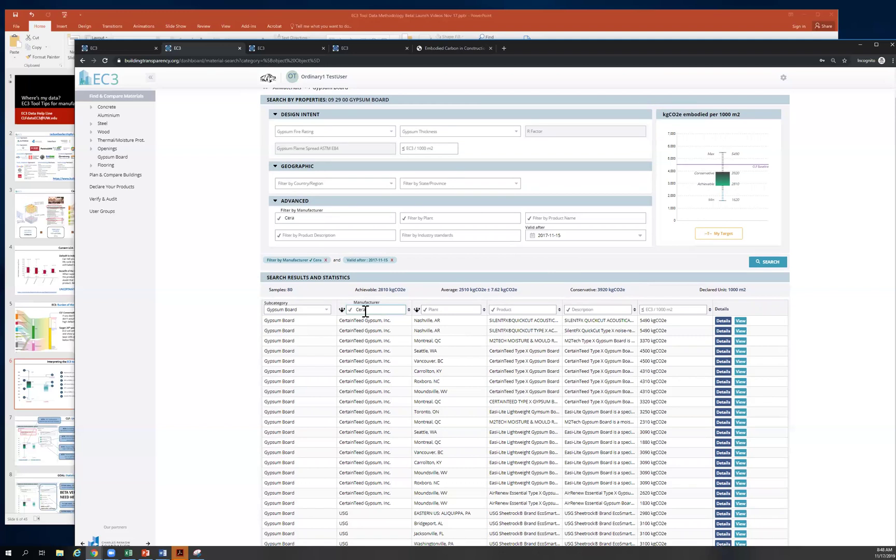
pyautogui.press('BackSpace')
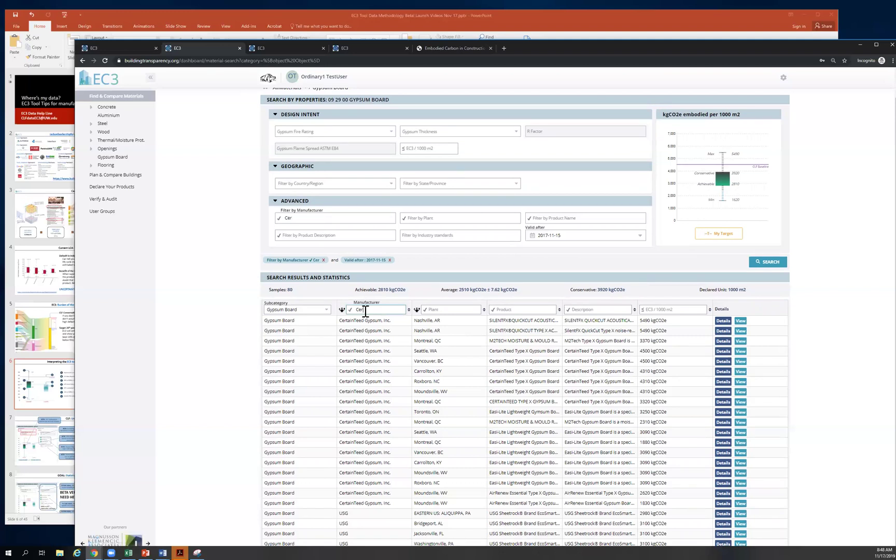
pyautogui.write('tain')
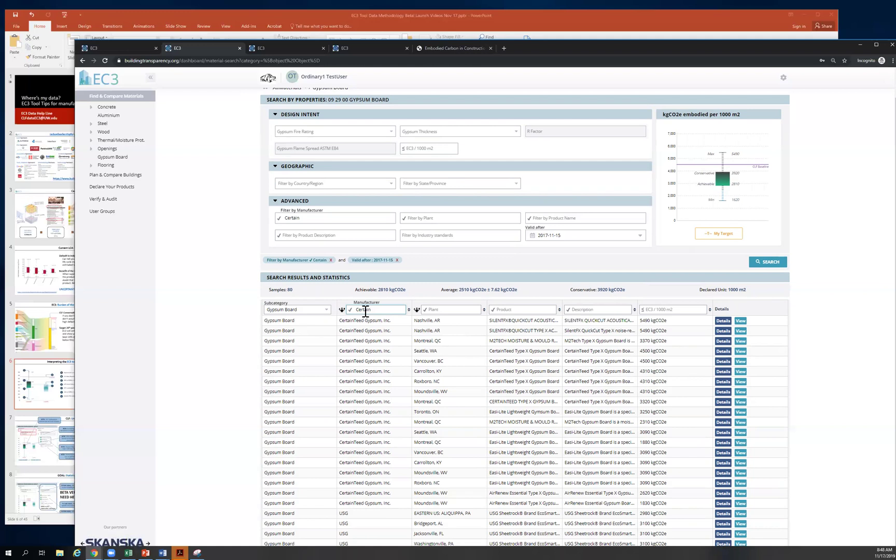
pyautogui.write('Teed')
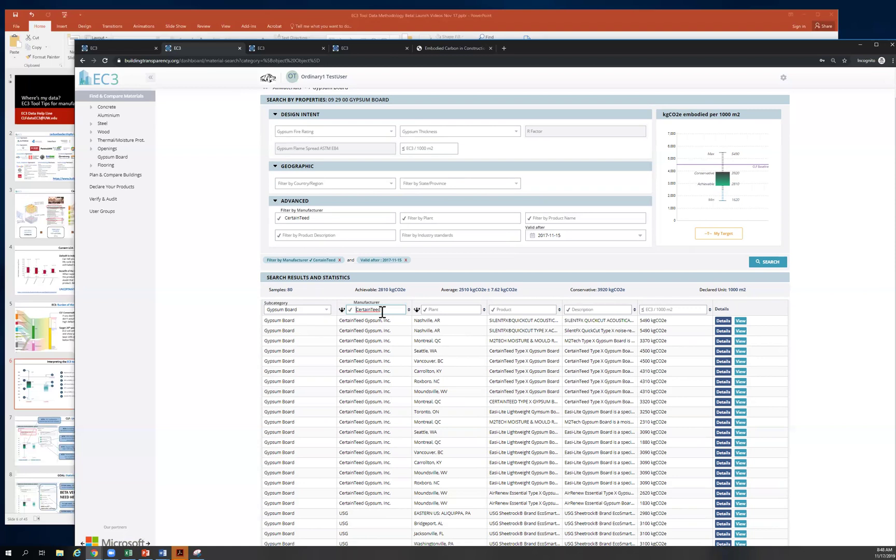
pyautogui.click(408, 310)
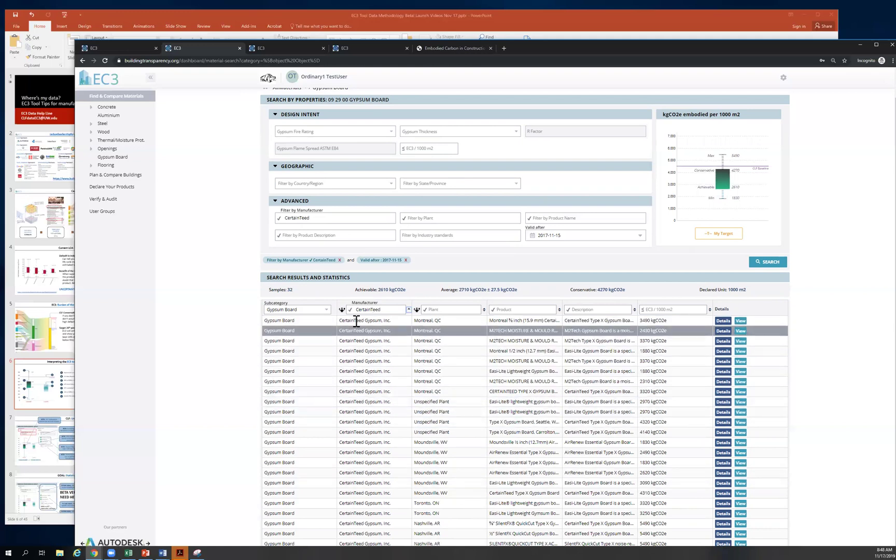
# Expand the Montreal ⅝-inch Type X board's details and return to the CertainTeed results tab
pyautogui.click(723, 321)
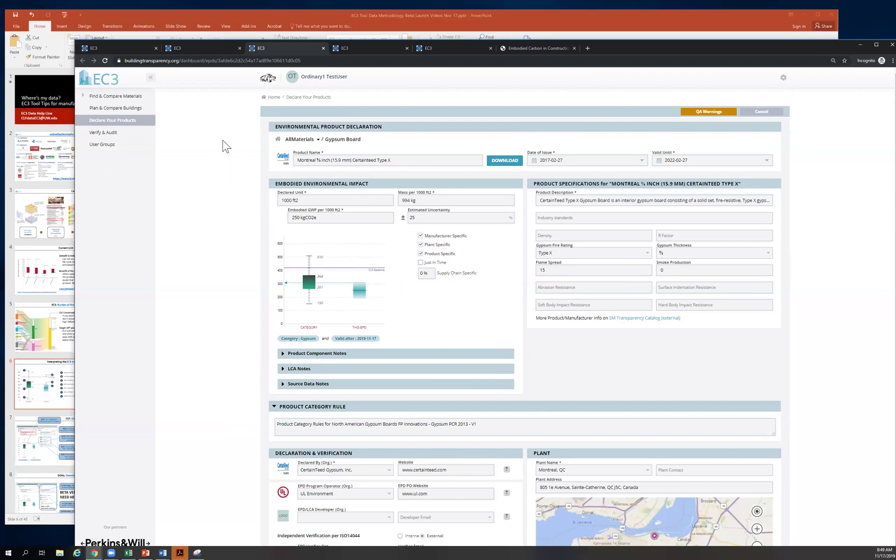
pyautogui.click(200, 49)
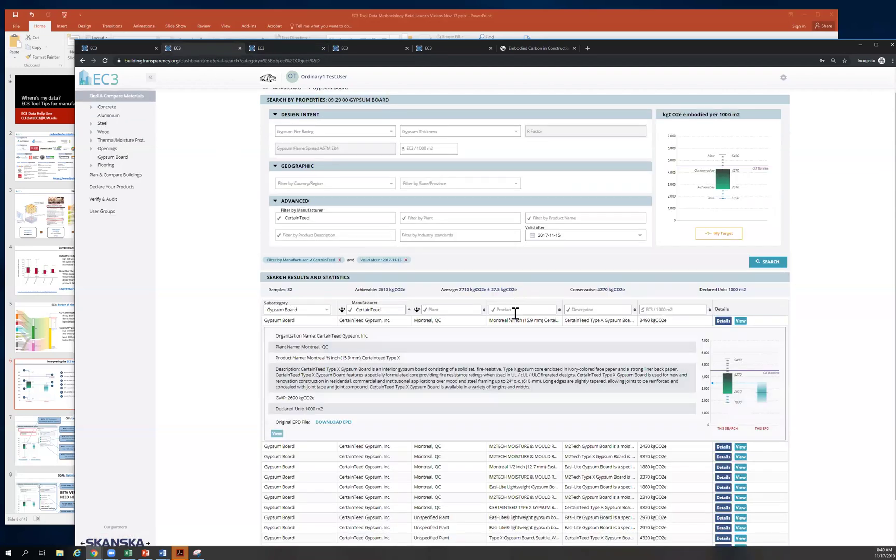
# Scroll the CertainTeed results down to the AirRenew Essential Type X 5/8" row
pyautogui.scroll(-3, 819, 302)
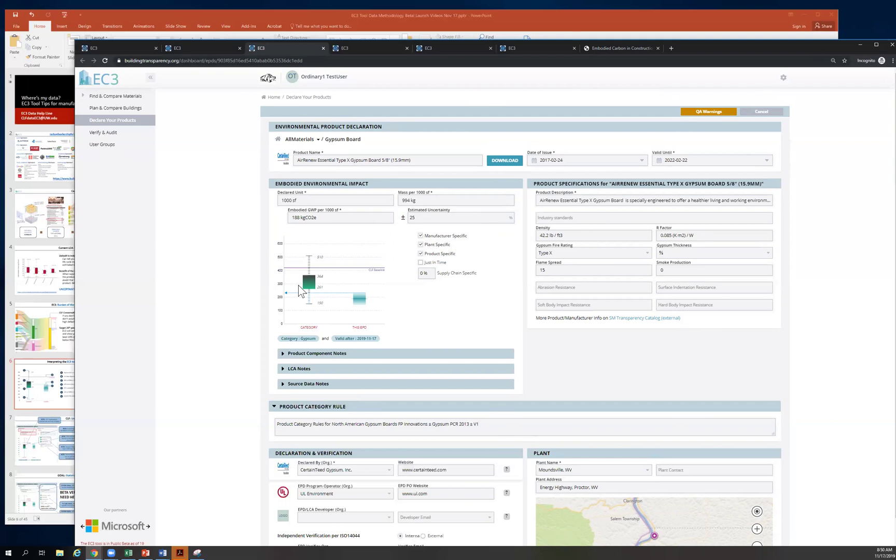
pyautogui.moveTo(311, 218)
# Snip the AirRenew EPD page area, then close Snipping Tool choosing No to saving
pyautogui.hotkey('alt', 'Tab')
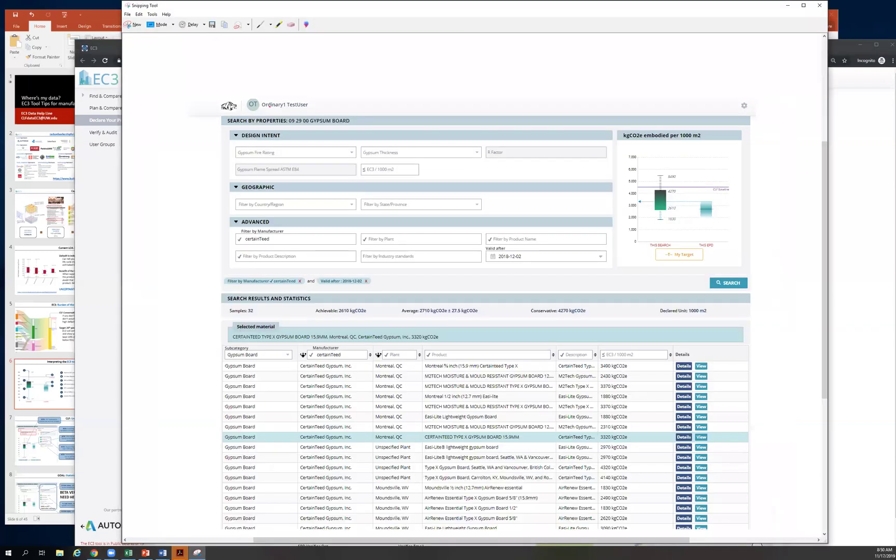
pyautogui.hotkey('alt', 'F4')
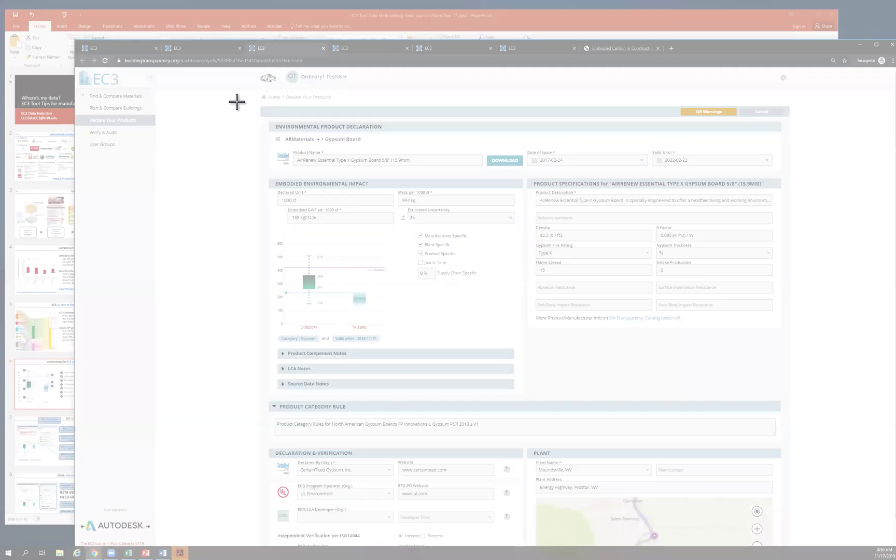
pyautogui.moveTo(237, 101); pyautogui.dragTo(766, 506)
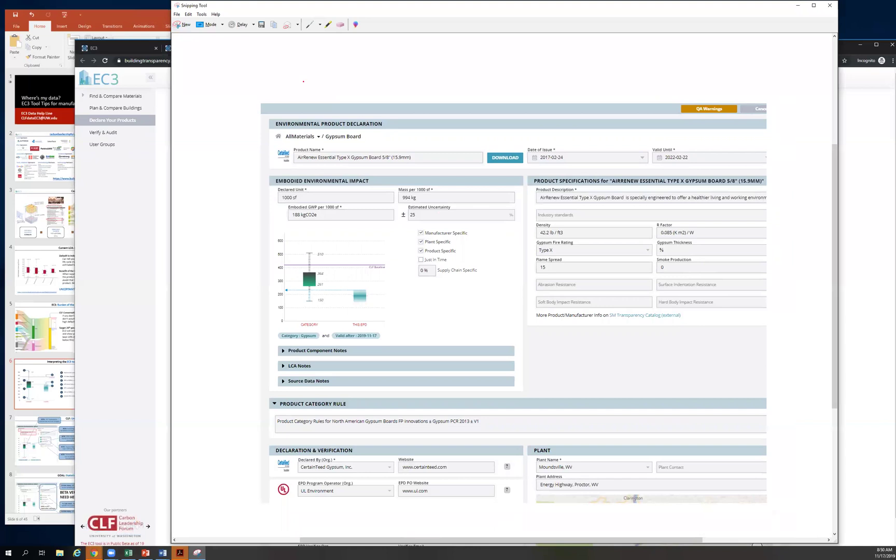
pyautogui.click(829, 8)
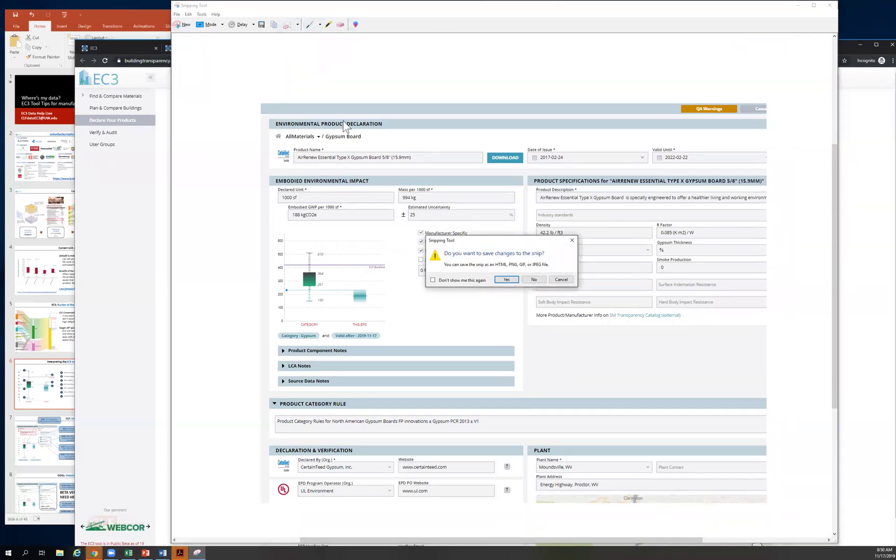
pyautogui.click(534, 279)
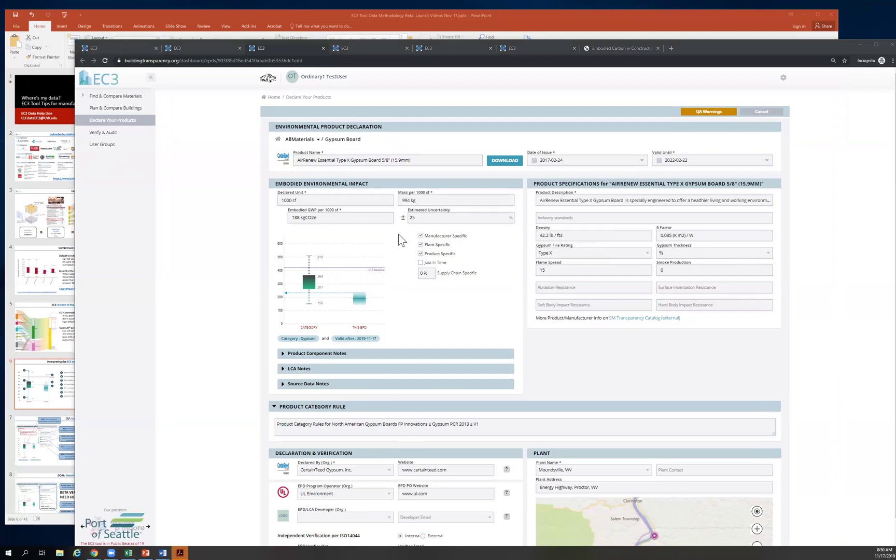
# Show the 'Where's my data?' title slide, then switch back to EC3's Verify & Audit list
pyautogui.click(28, 113)
pyautogui.click(29, 114)
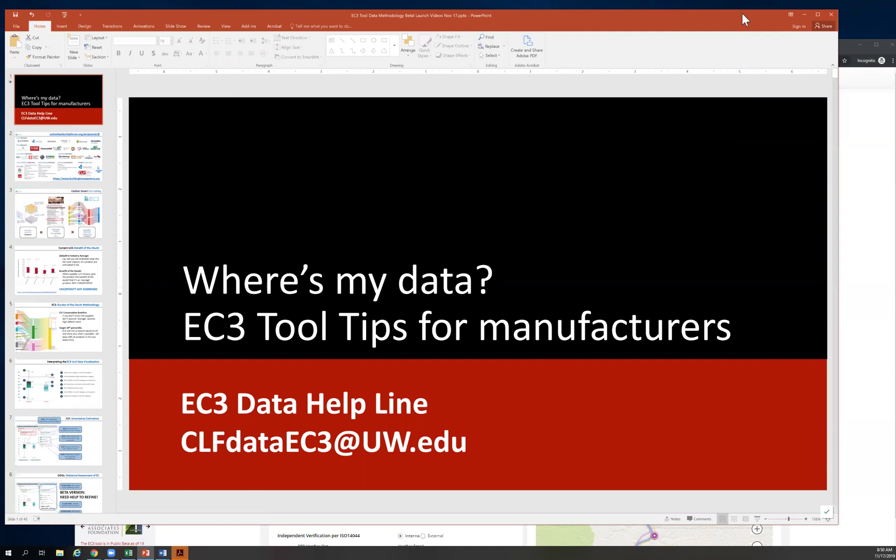
pyautogui.click(725, 55)
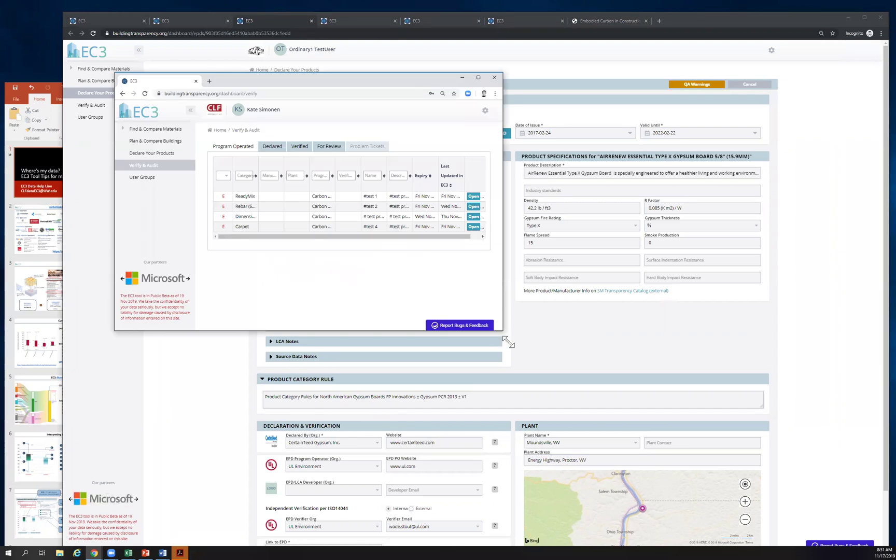
# Resize the browser to show the full Program Operated table and select the Dimensional Lumber entry
pyautogui.moveTo(508, 342); pyautogui.dragTo(794, 521)
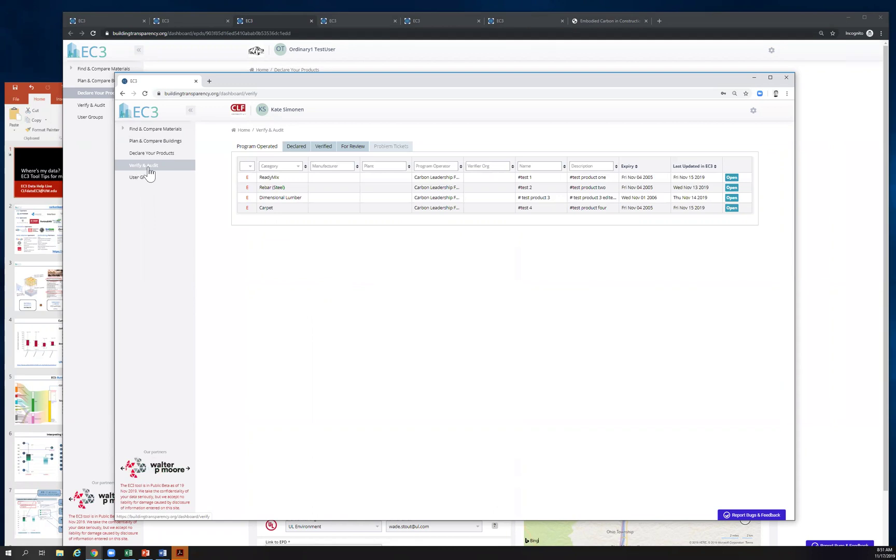
pyautogui.click(524, 197)
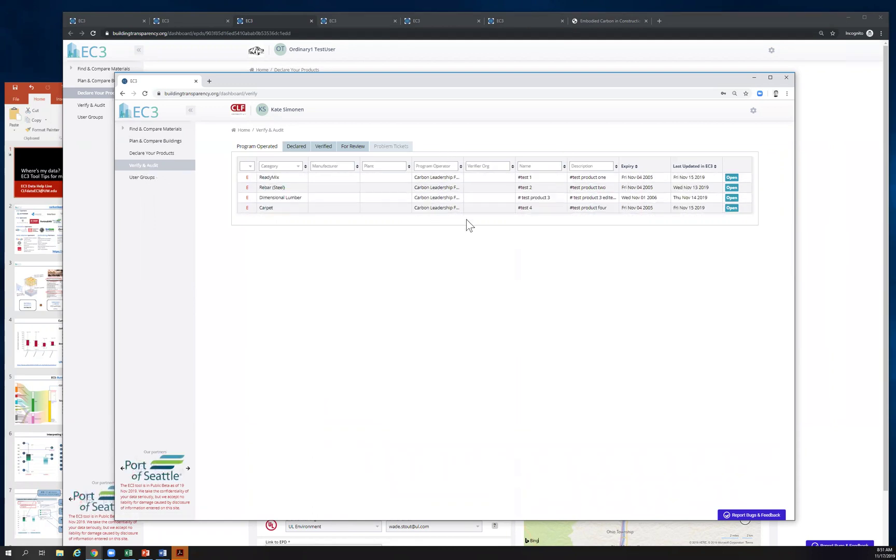
# Open the Carpet test EPD and append 'tecdidic' to its product name
pyautogui.click(732, 208)
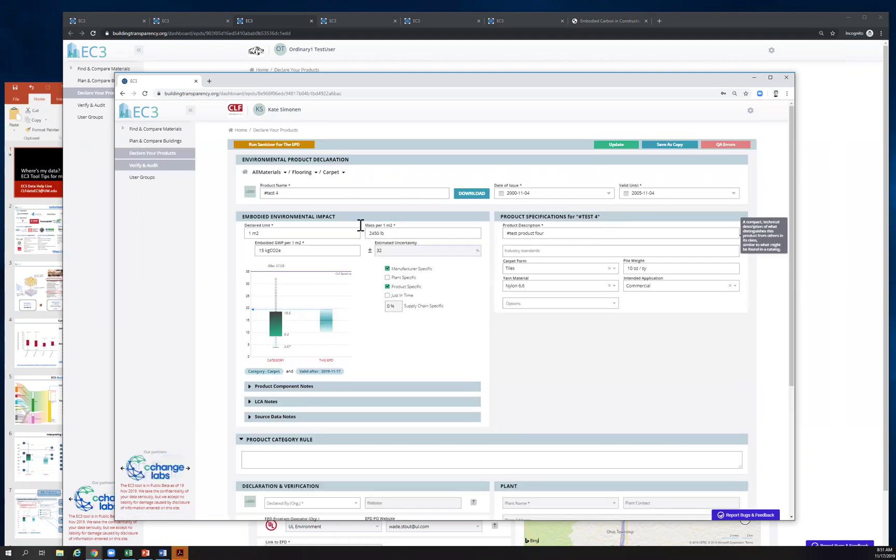
pyautogui.click(287, 192)
pyautogui.write('tecdidic')
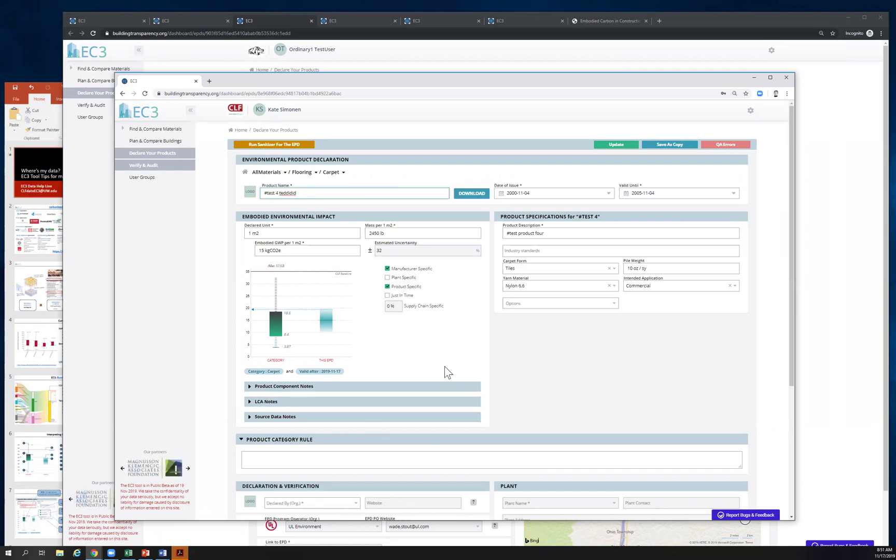
pyautogui.click(244, 172)
pyautogui.press('Escape')
# Mark the EPD plant and product specific, lowering estimated uncertainty to 25
pyautogui.click(387, 287)
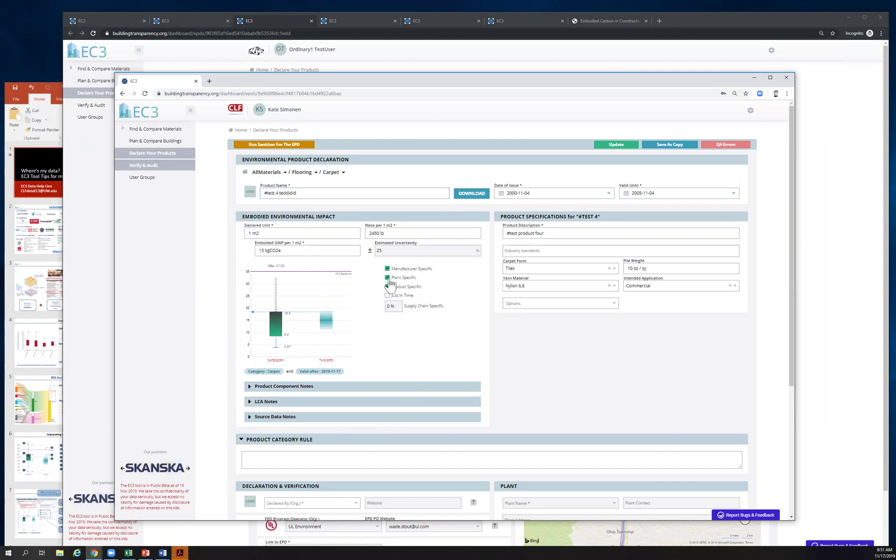
pyautogui.click(388, 287)
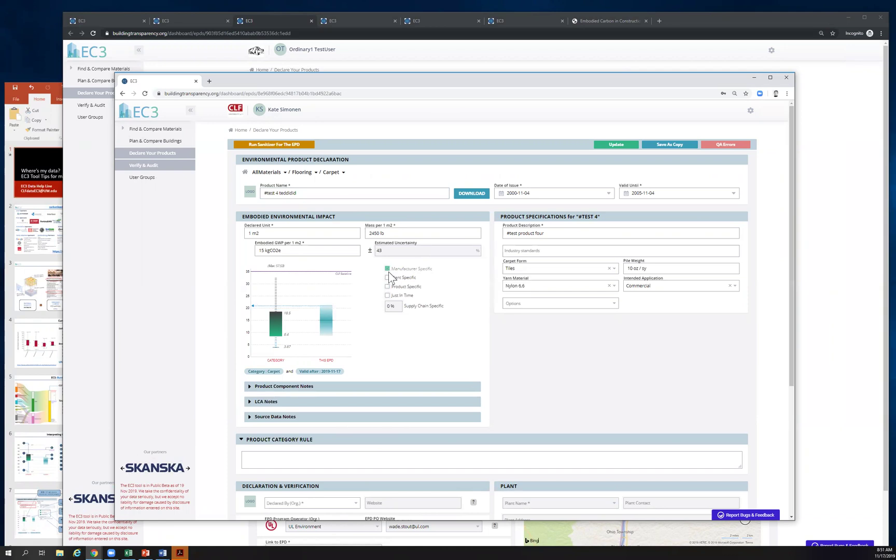
pyautogui.click(388, 285)
pyautogui.click(388, 285)
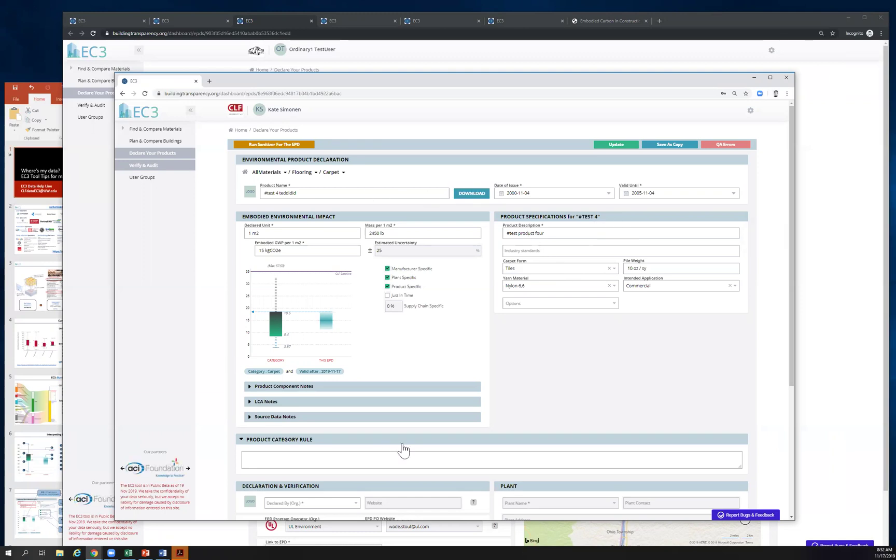
# Bring the presentation forward, move it higher, and launch the EC3 community forum in a new window
pyautogui.click(23, 168)
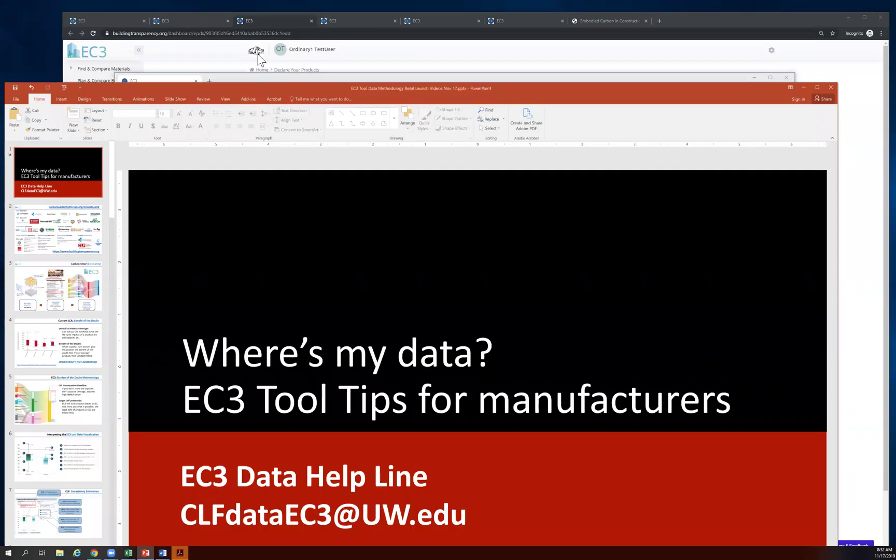
pyautogui.moveTo(254, 88); pyautogui.dragTo(258, 52)
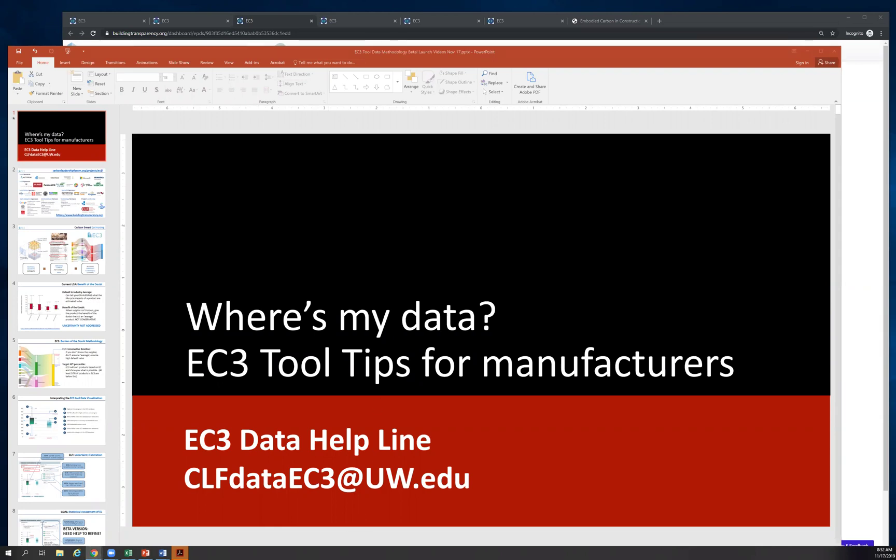
pyautogui.click(336, 42)
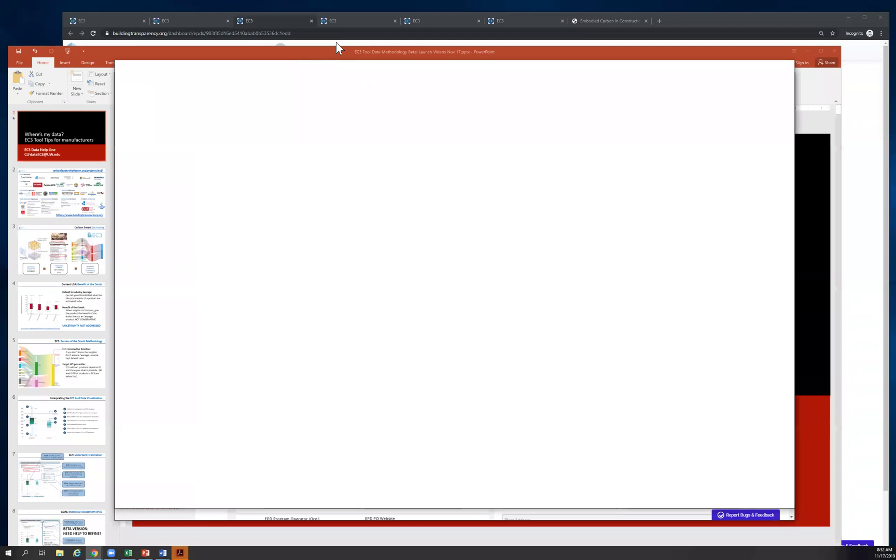
# View the materials group's Activity posts, then bring the PowerPoint title slide back in front
pyautogui.click(370, 136)
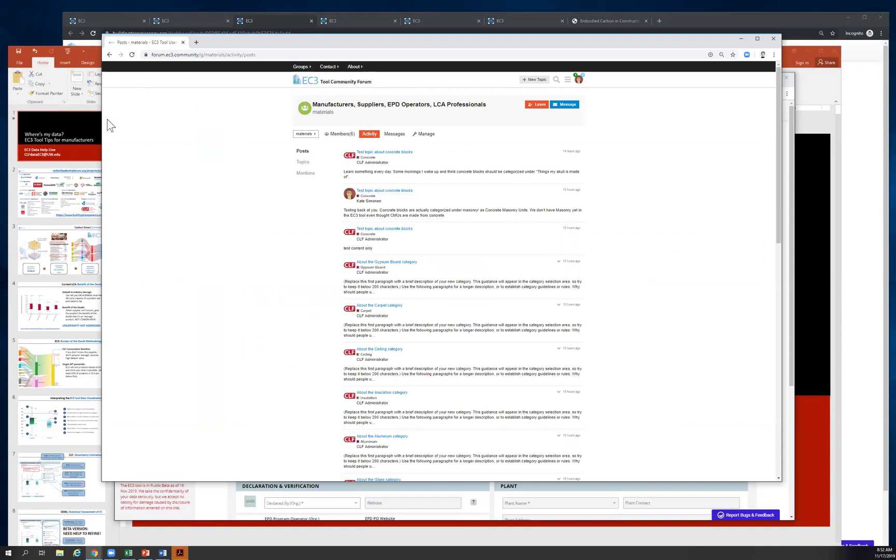
pyautogui.click(85, 126)
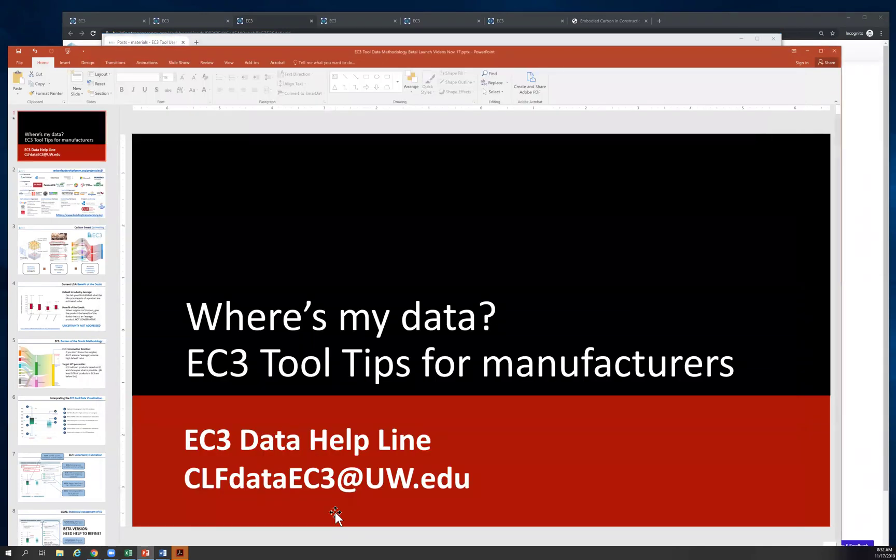